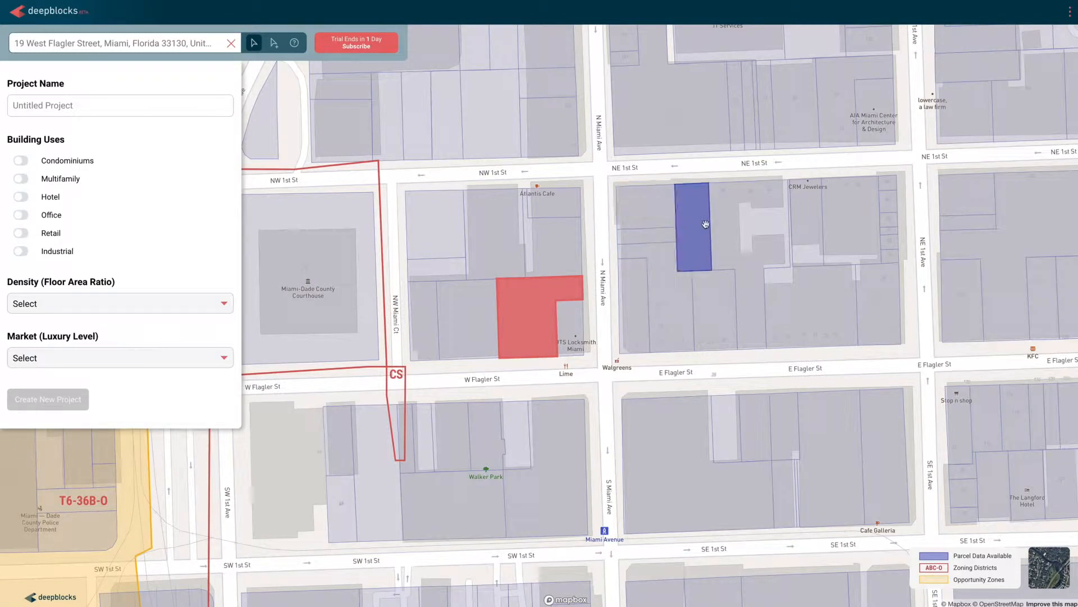
Step: Select the parcel at the southeast corner of N Miami Ave and NE 1st St on the map
left_click(706, 224)
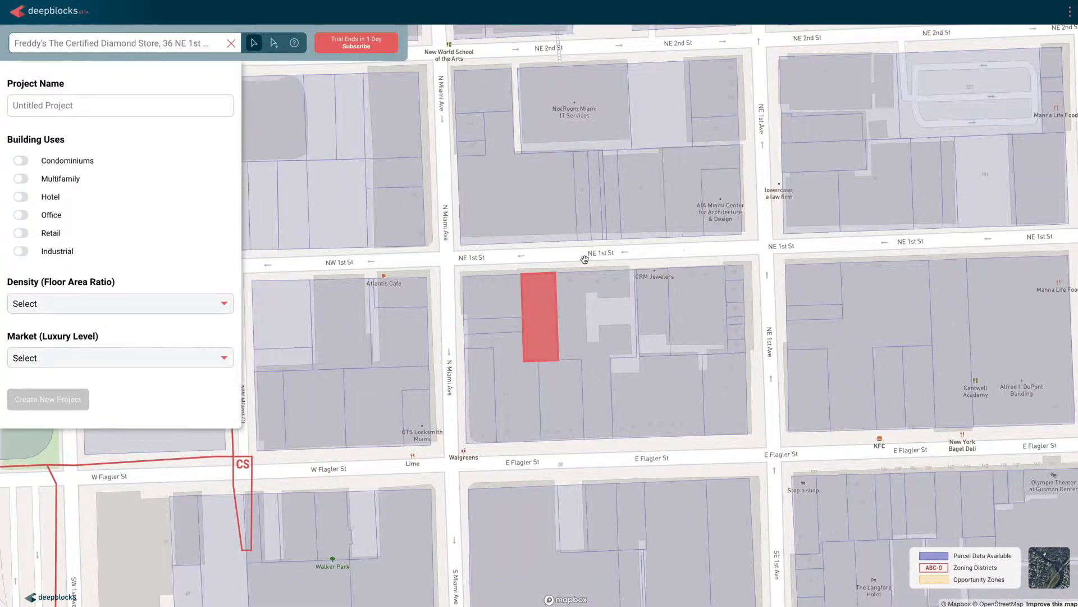
left_click(494, 298)
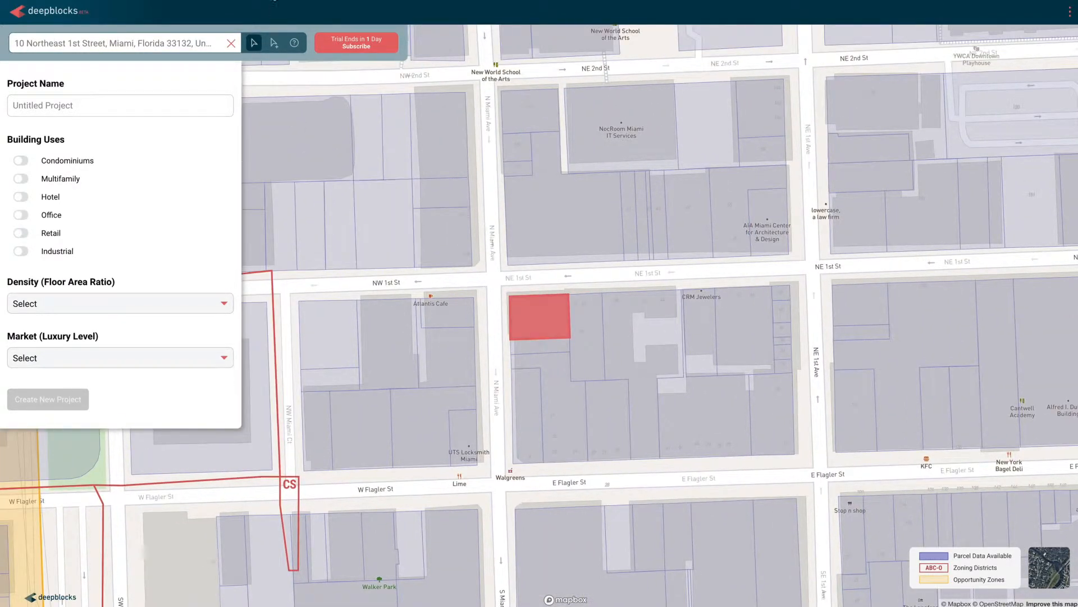
Step: Try multi-parcel selection by adding the adjoining parcels to the south and east, and remove both from the selection again
left_click(274, 43)
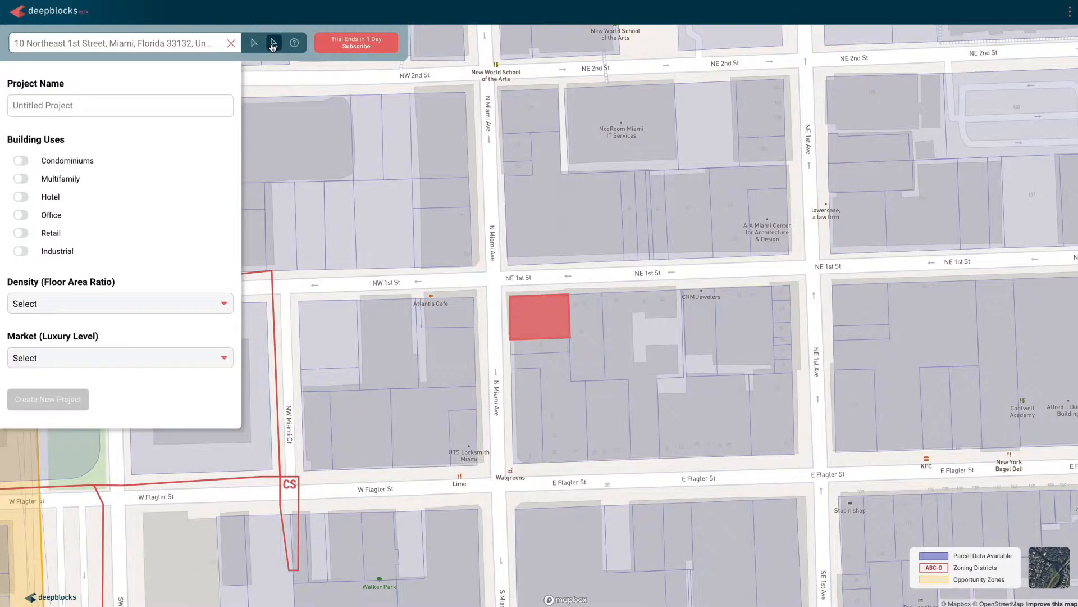
left_click(551, 347)
left_click(586, 323)
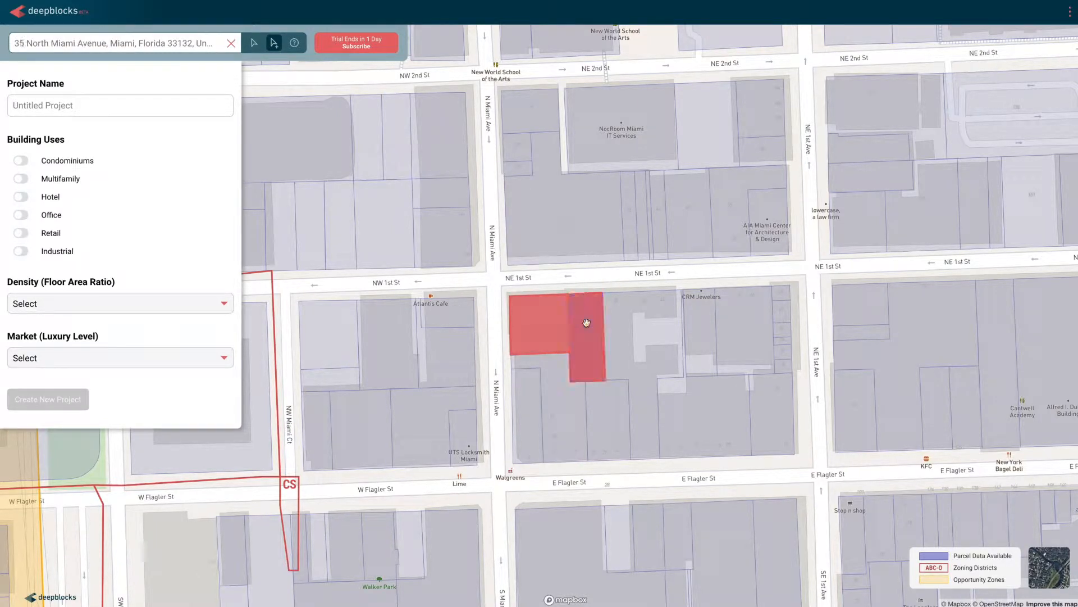
left_click(586, 354)
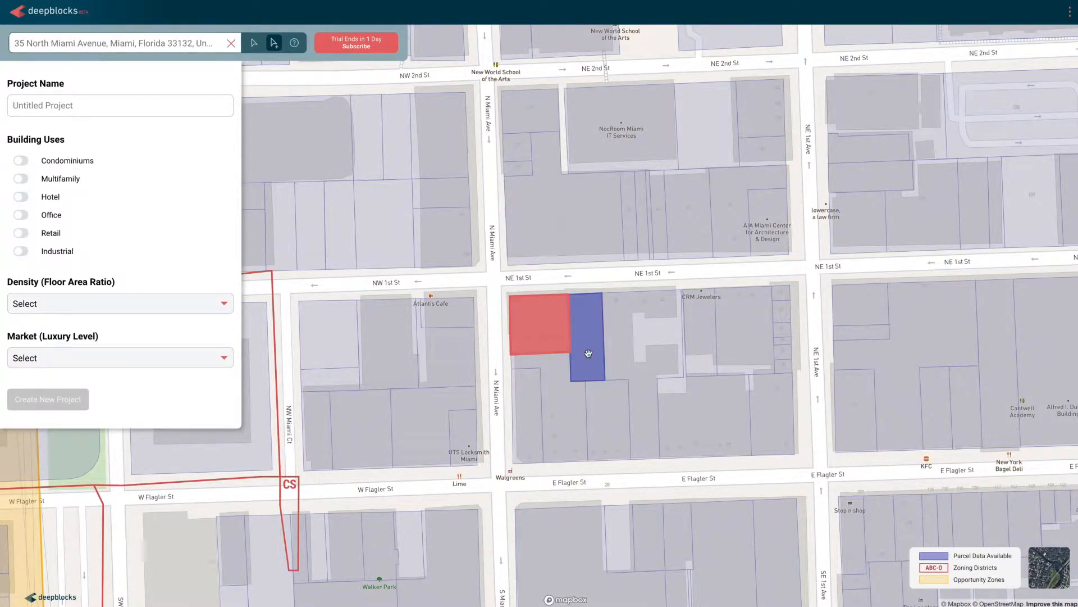
left_click(556, 344)
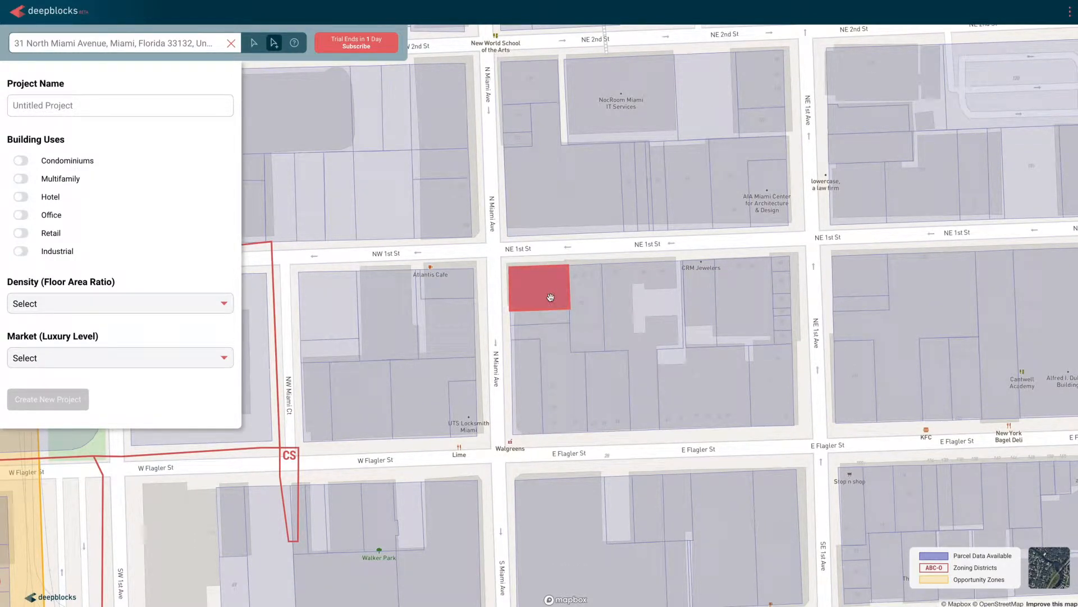
Step: Name the project with the street address and city copied from the address search, and enable the Multifamily and Retail building uses
left_click(147, 105)
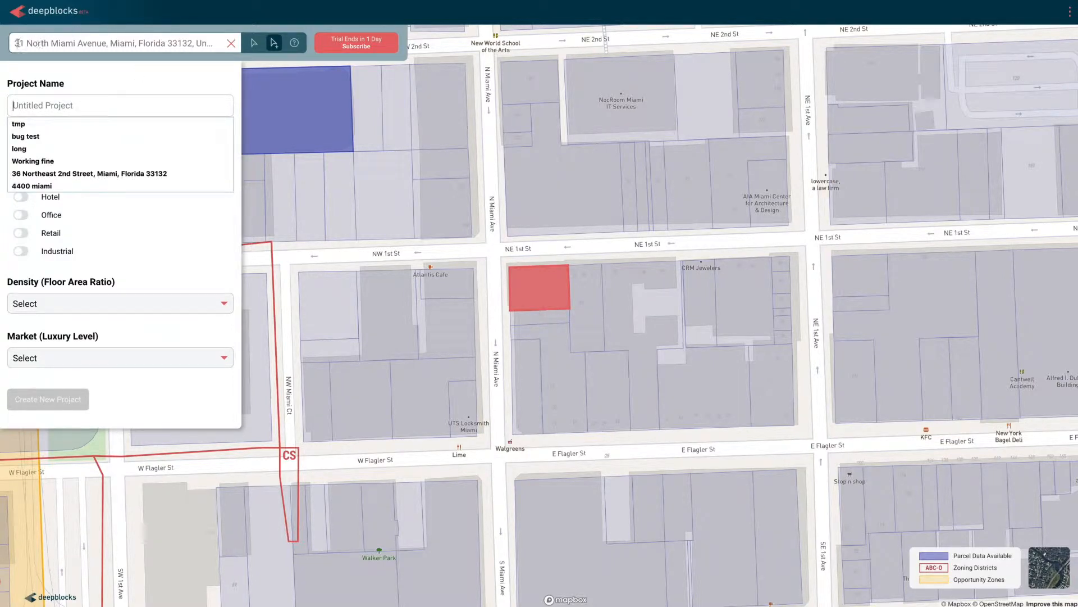
left_click_drag(16, 43, 135, 39)
key("ctrl+c")
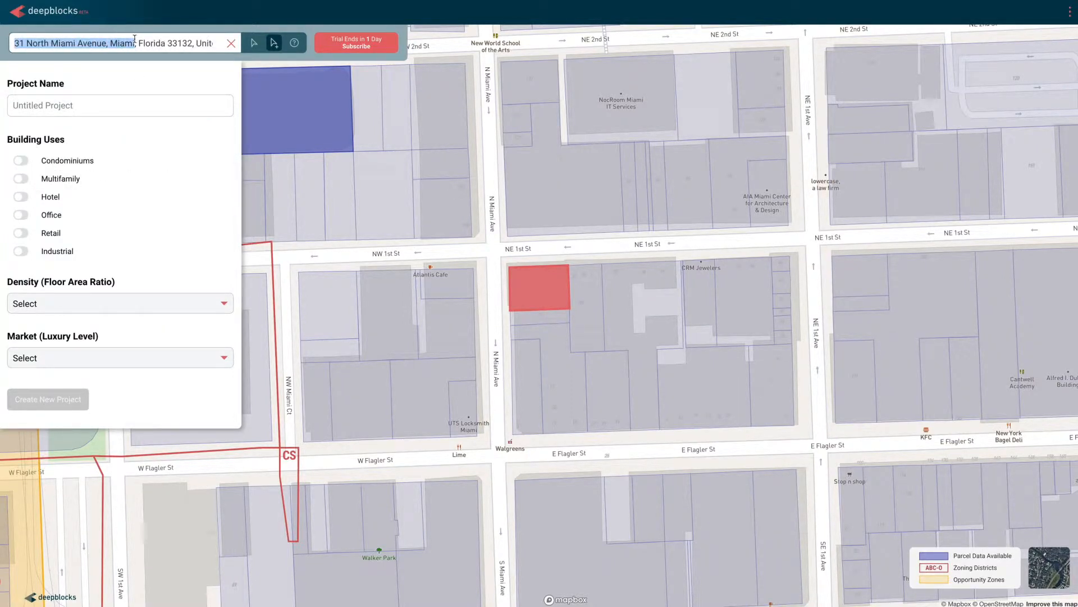
left_click(116, 100)
key("ctrl+v")
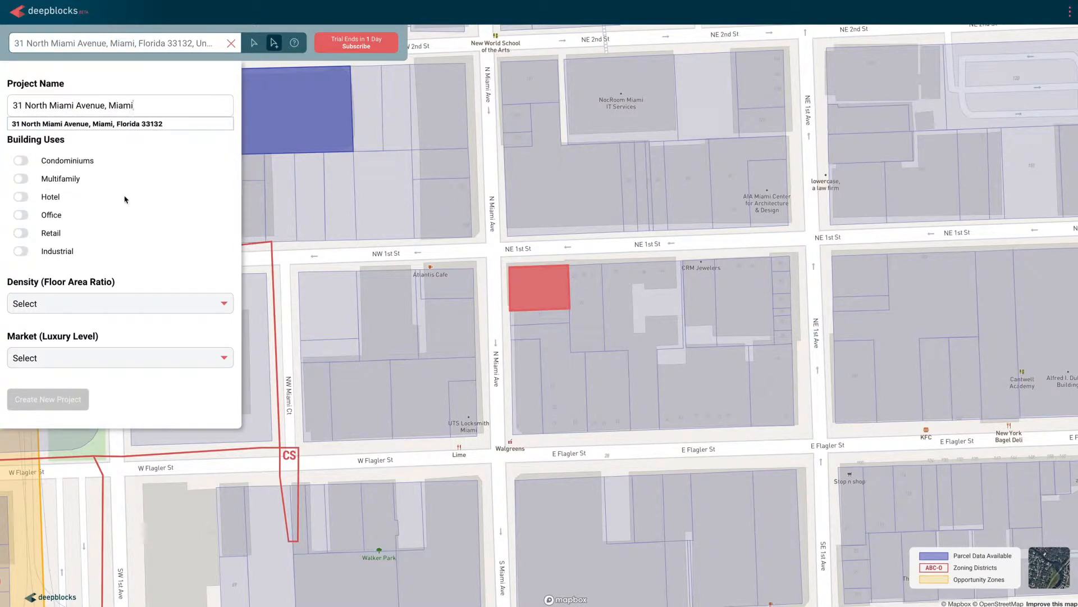
left_click(21, 178)
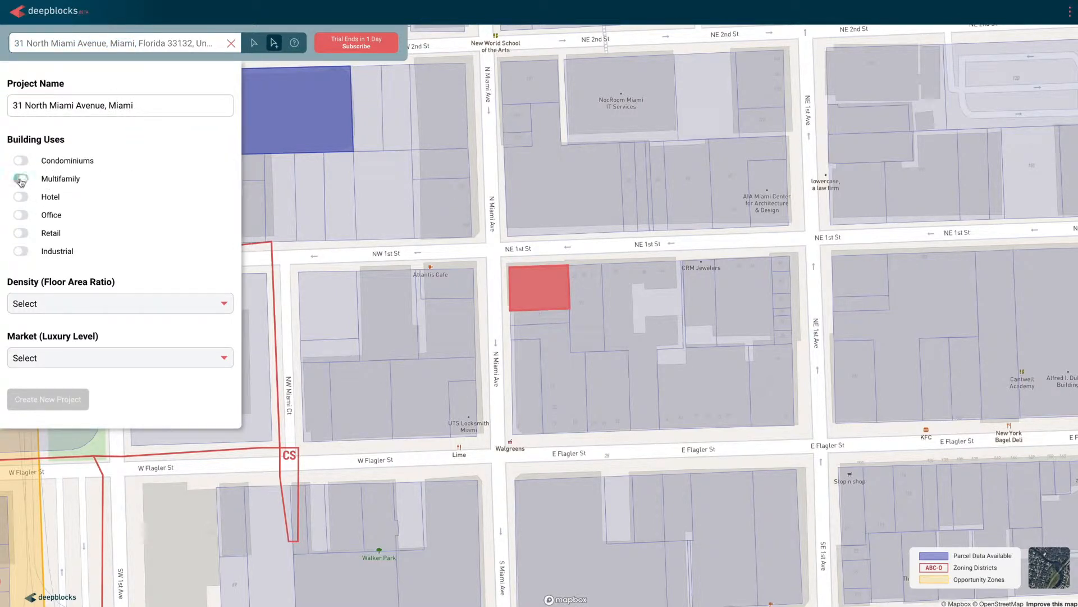
left_click(21, 234)
Step: Try Office and Hotel as additional building uses and switch both off again
left_click(20, 215)
left_click(21, 197)
left_click(21, 216)
left_click(21, 198)
Step: Set the density to Mid Density (FAR: 6) and the market to Luxury Market, and create the project
left_click(153, 305)
left_click(146, 316)
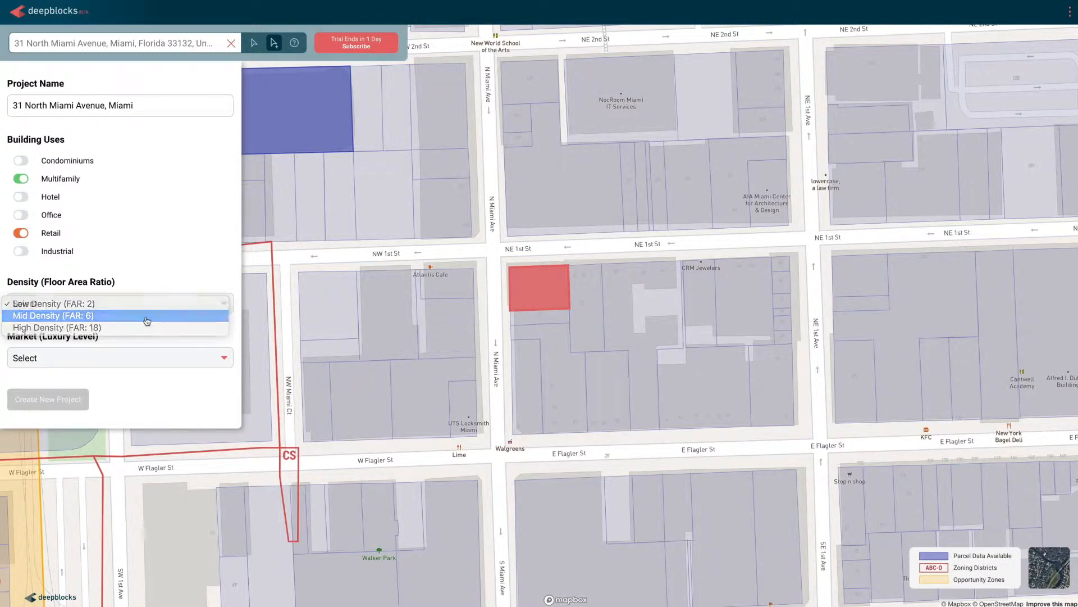
left_click(118, 359)
left_click(115, 385)
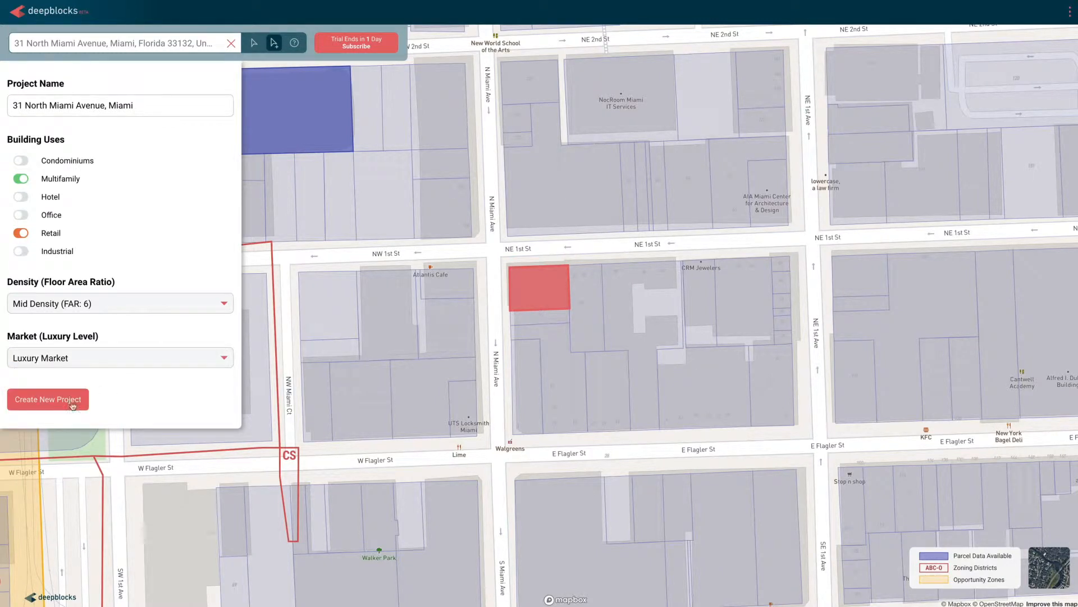
left_click(48, 399)
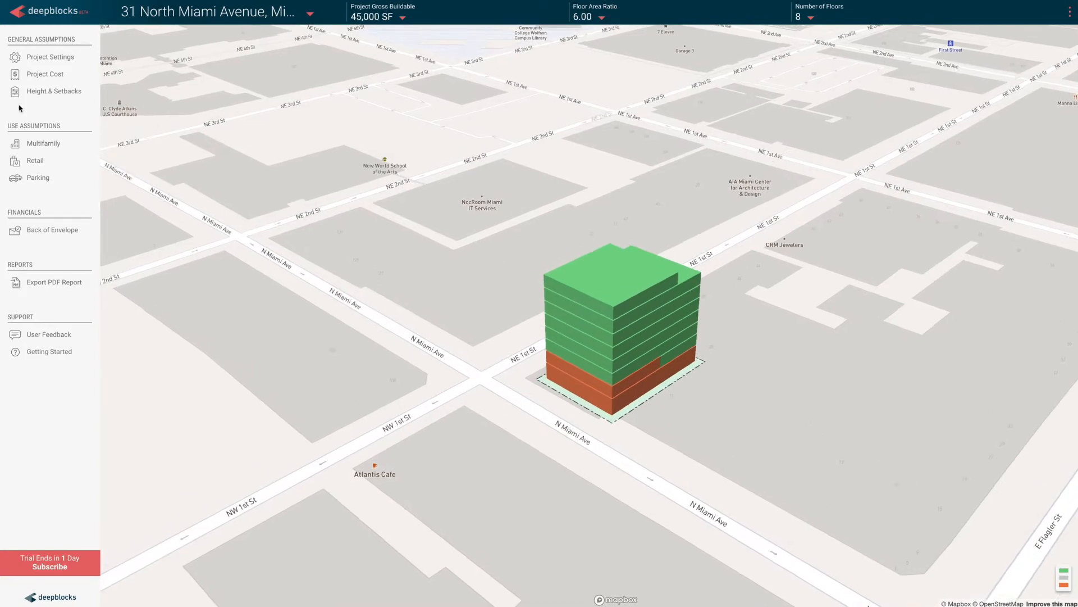
Step: Change the project's density setting to Low Density (FAR: 2) and accept the slider reset
left_click(50, 61)
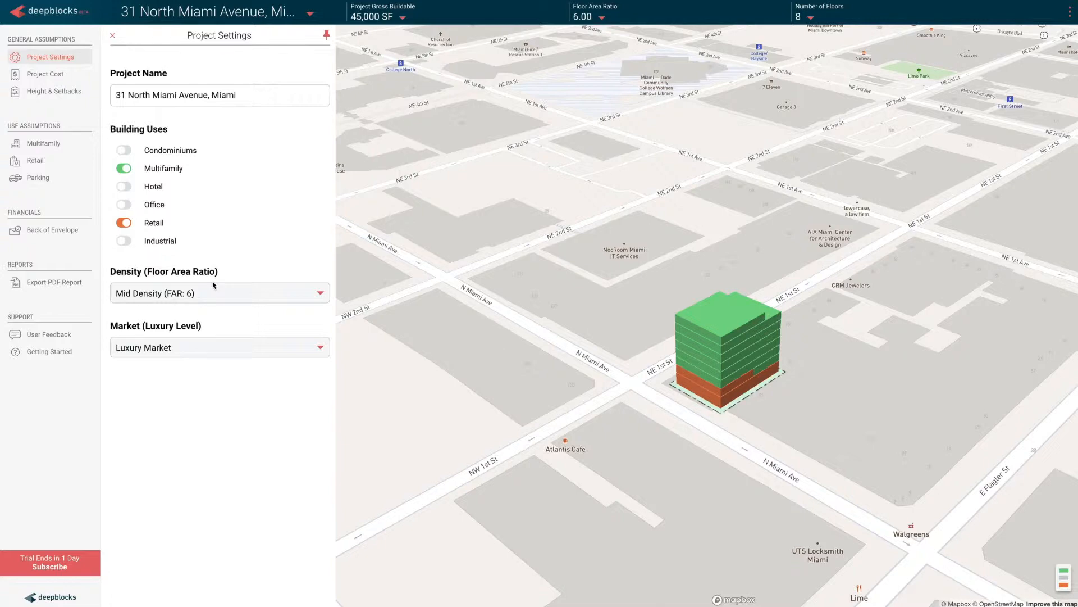
left_click(222, 295)
left_click(224, 289)
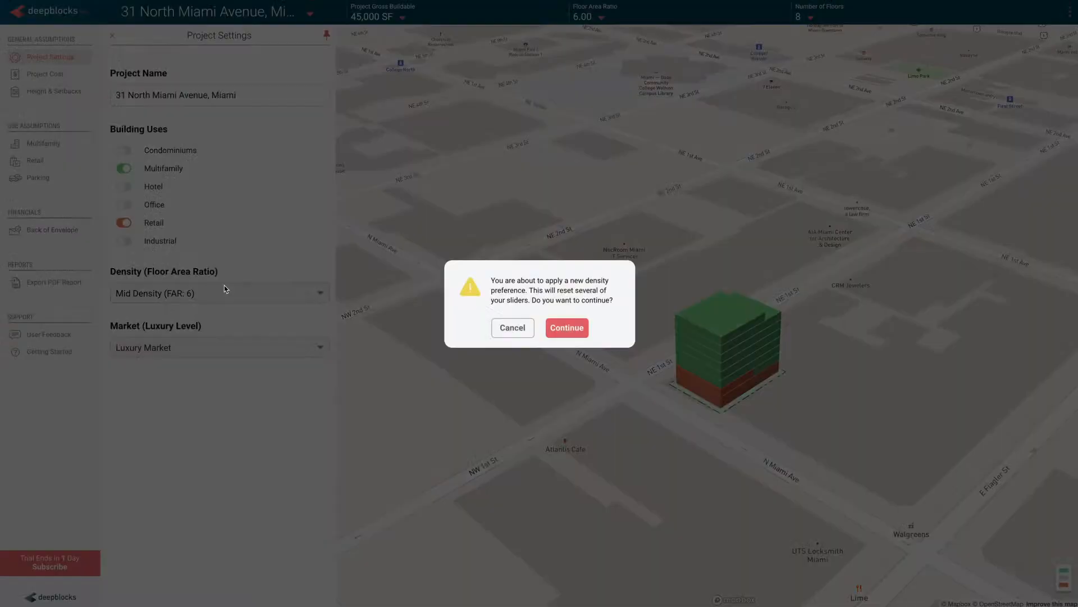
left_click(577, 328)
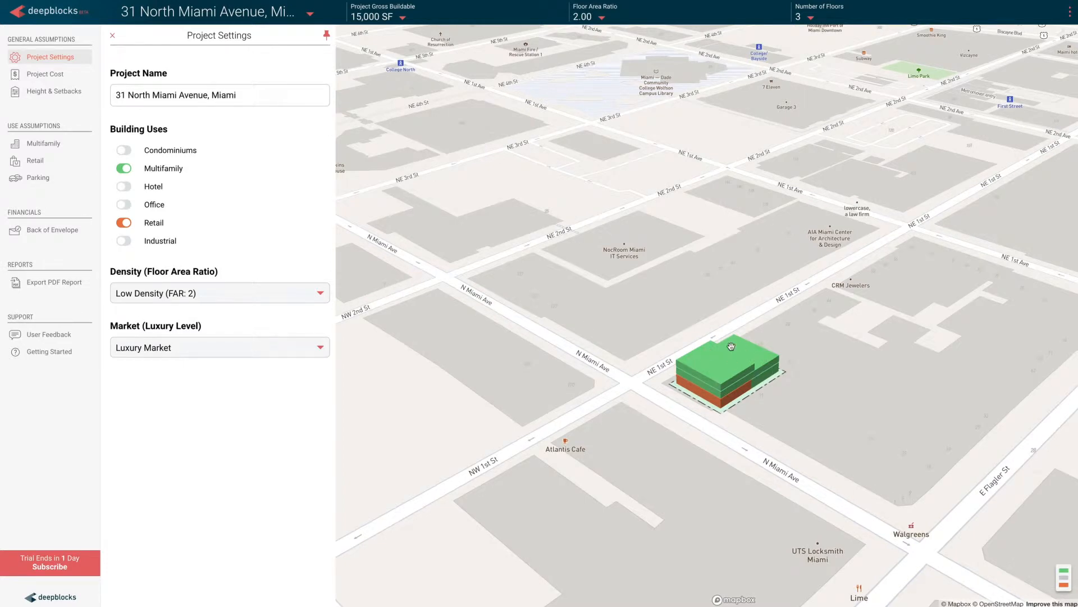
Step: Set the project's density to High Density (FAR: 18) and accept the slider reset
left_click(275, 295)
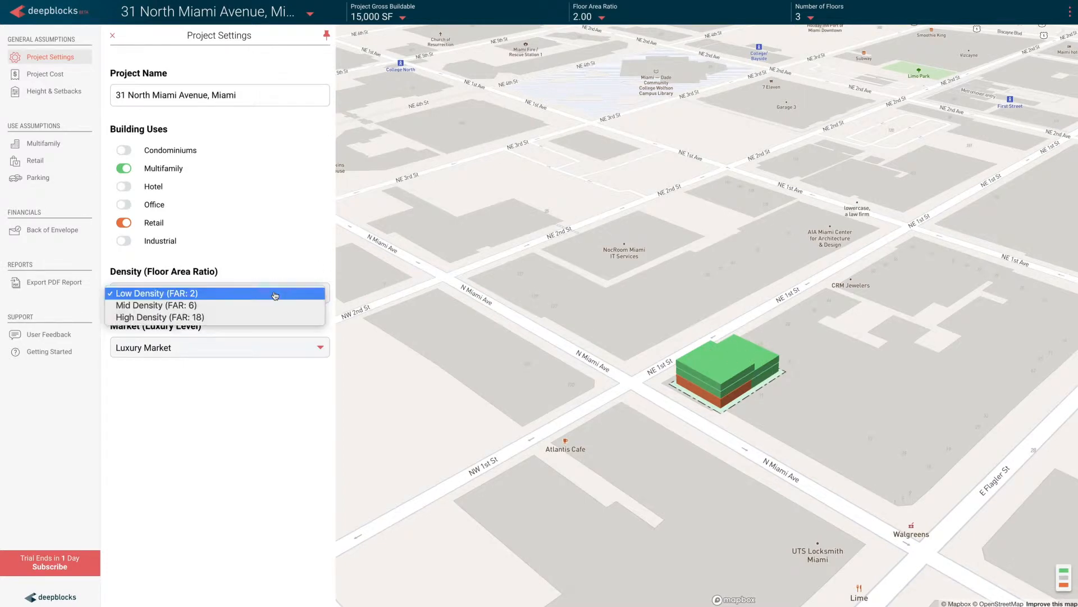
left_click(272, 318)
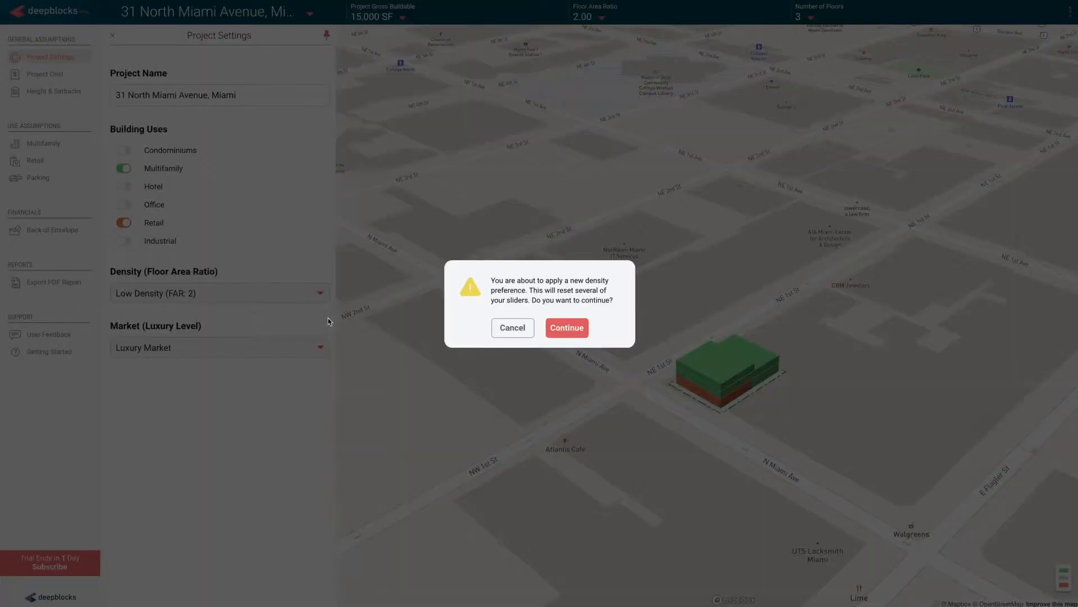
left_click(584, 328)
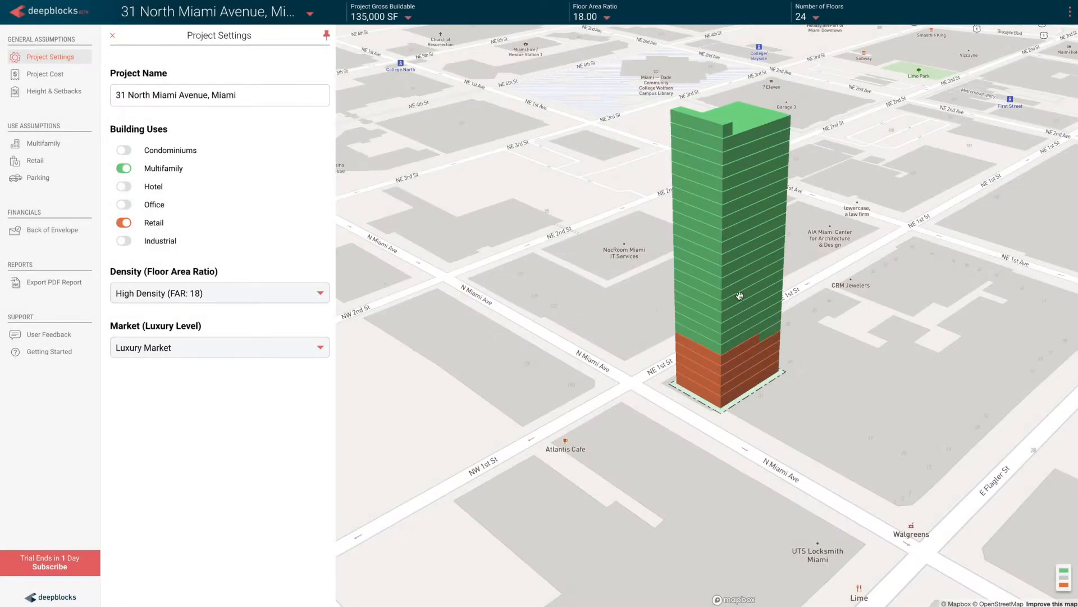
left_click(608, 20)
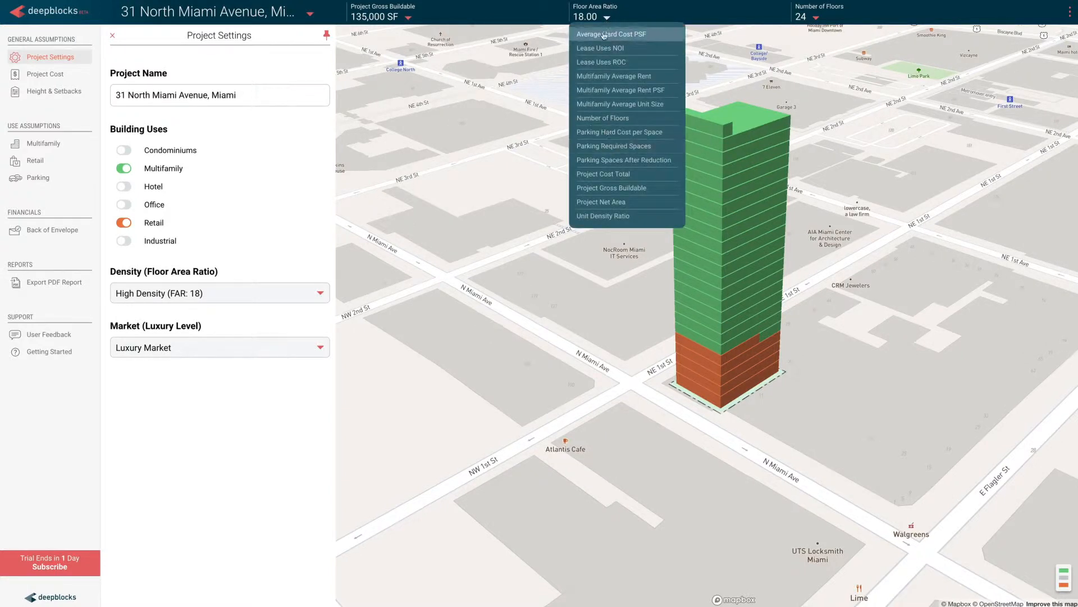
left_click(619, 17)
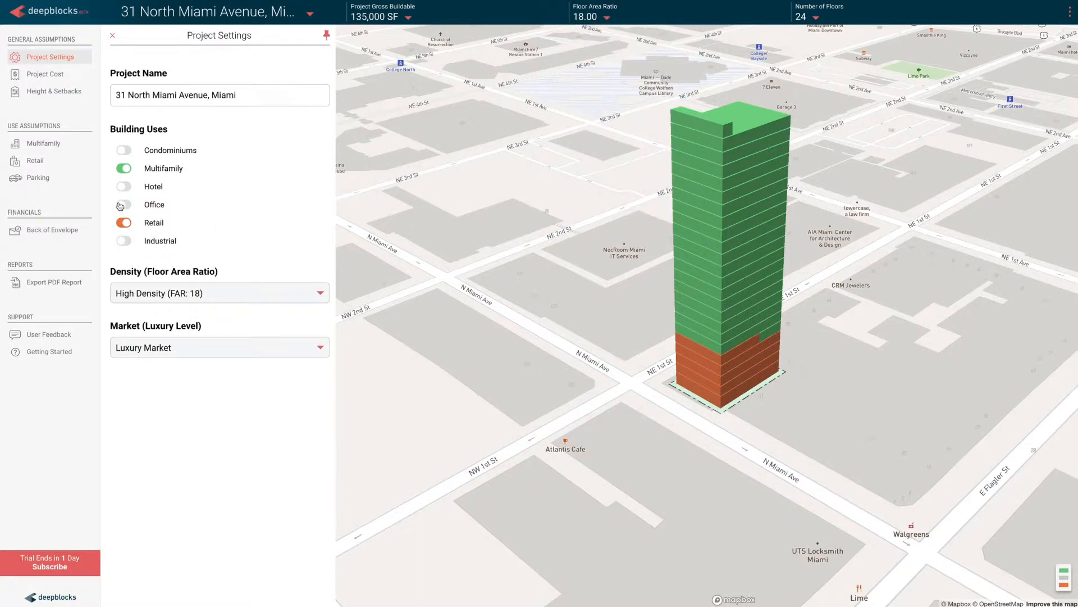
Step: Reduce the Retail net leasable area to 3,420 SF and the Multifamily one-bedroom count to 78 units
left_click(56, 166)
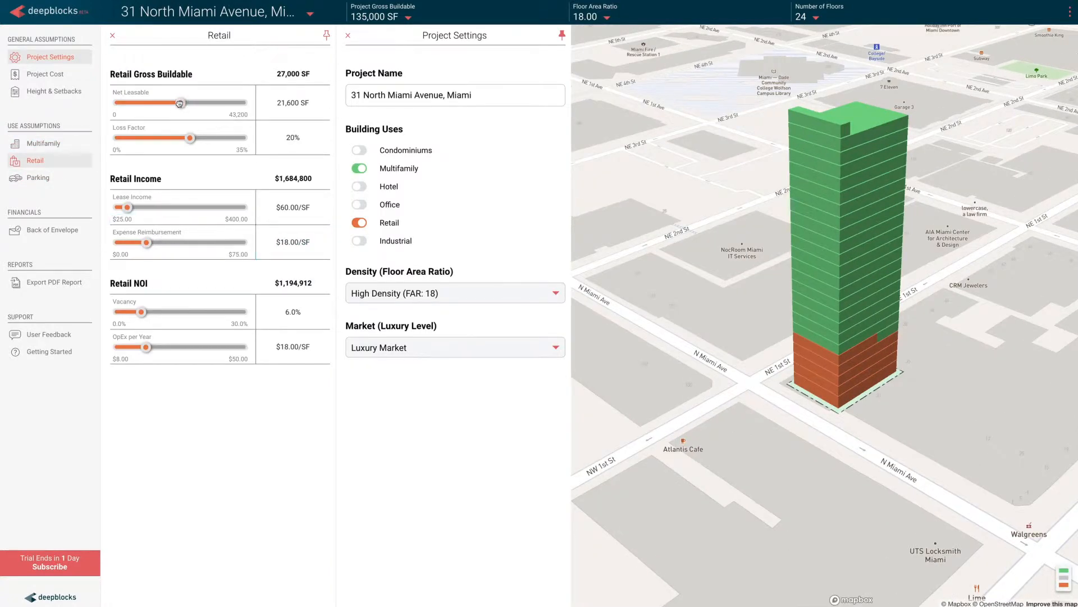
left_click_drag(180, 102, 124, 103)
left_click(45, 144)
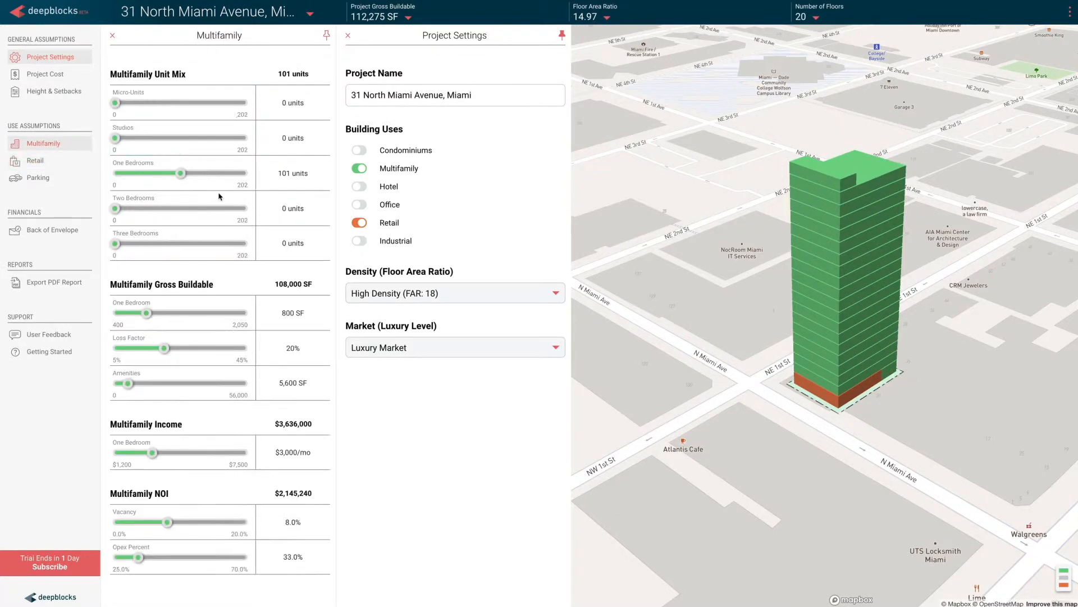
left_click_drag(184, 173, 166, 172)
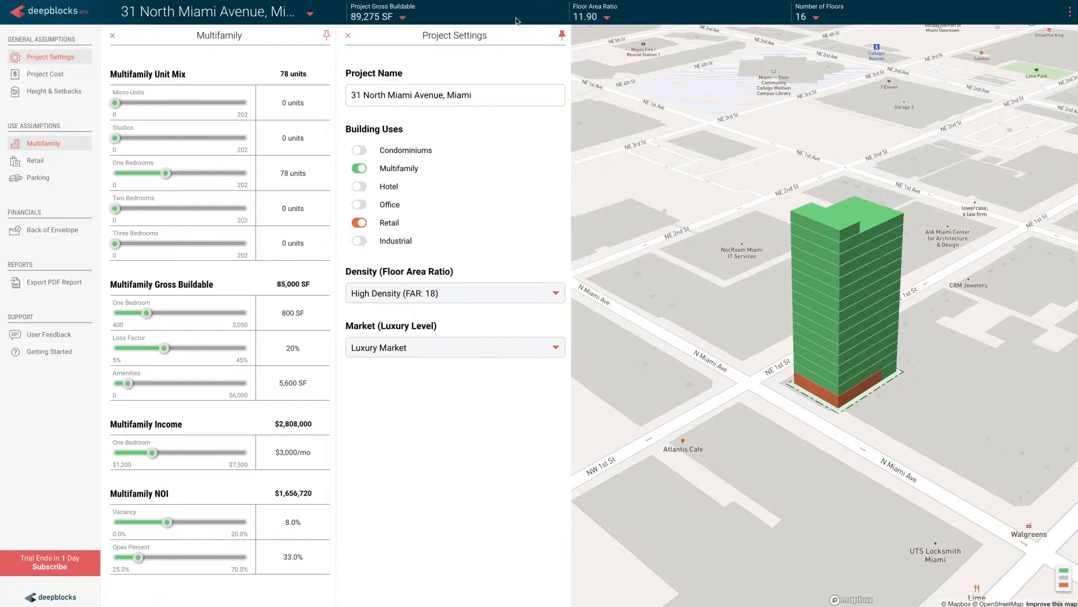
left_click(112, 35)
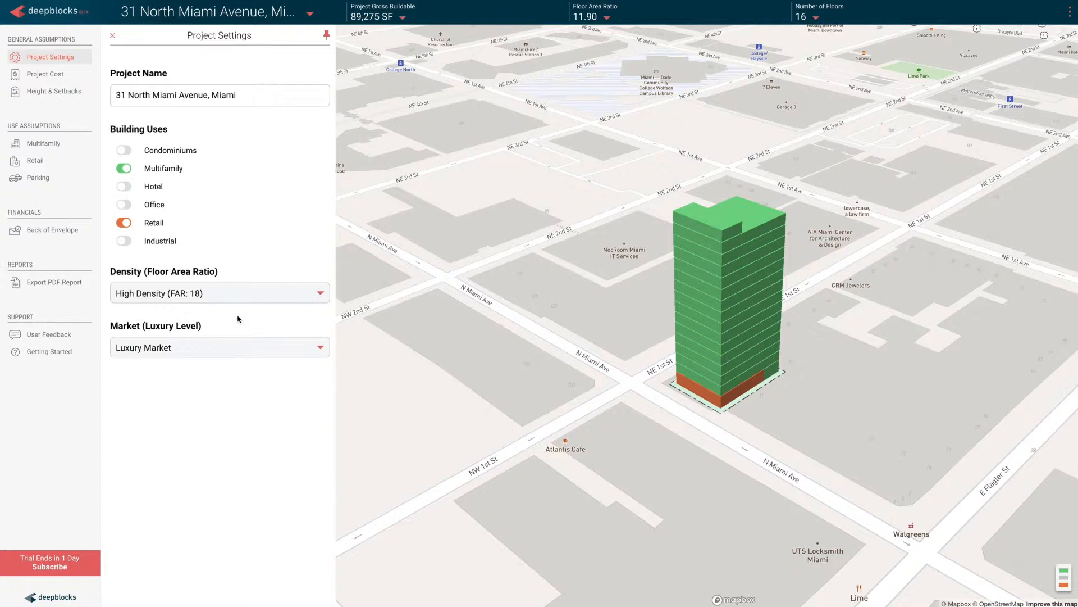
Step: Switch the project's market level to Market Rate with the Retail assumptions open, accept the slider reset, and close the Retail assumptions
left_click(236, 349)
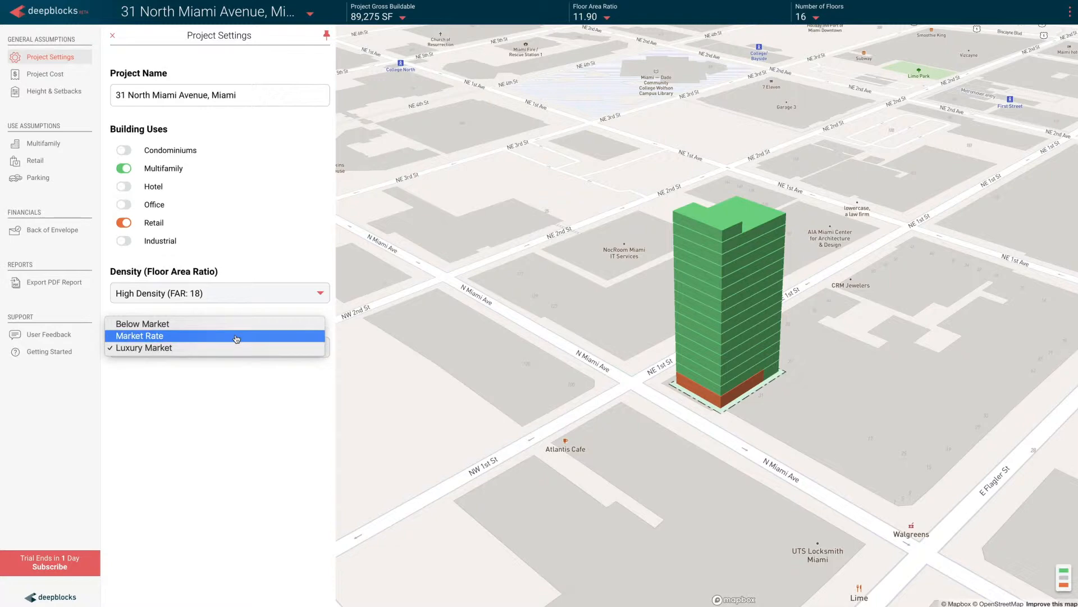
left_click(235, 199)
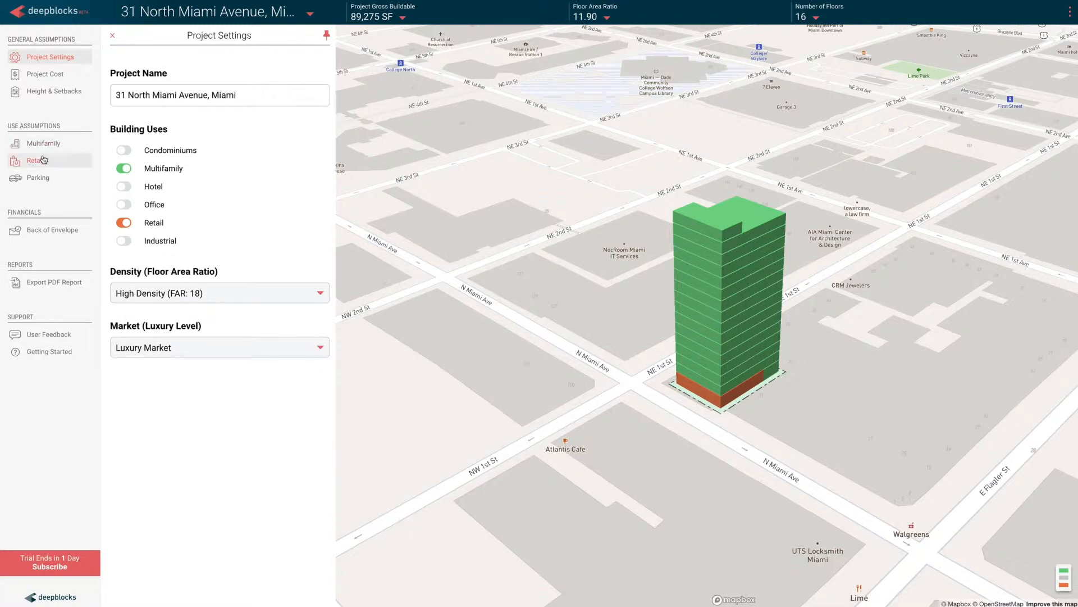
left_click(43, 160)
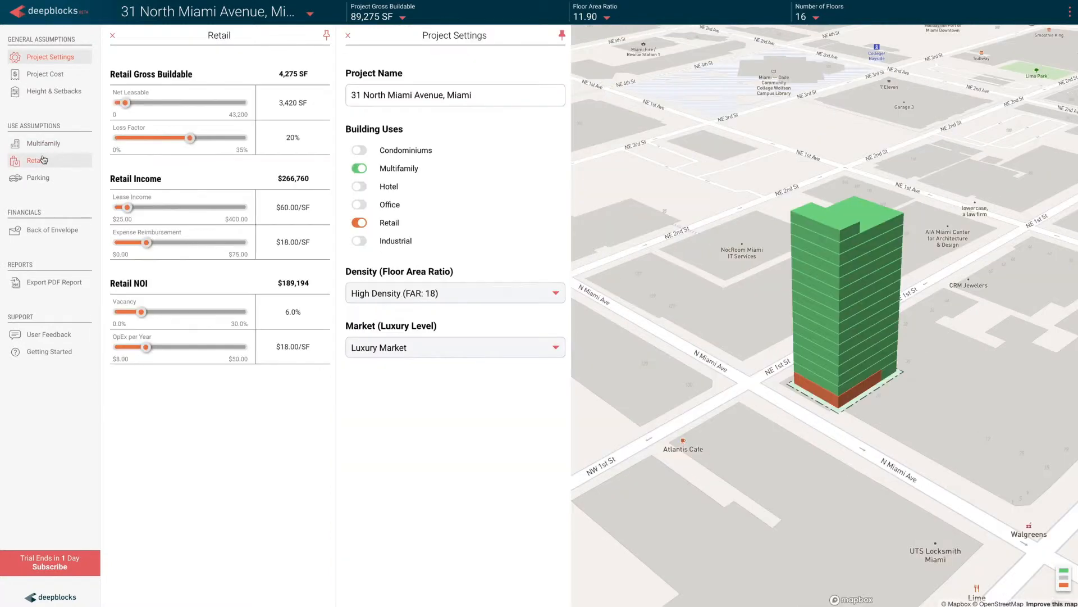
left_click(435, 355)
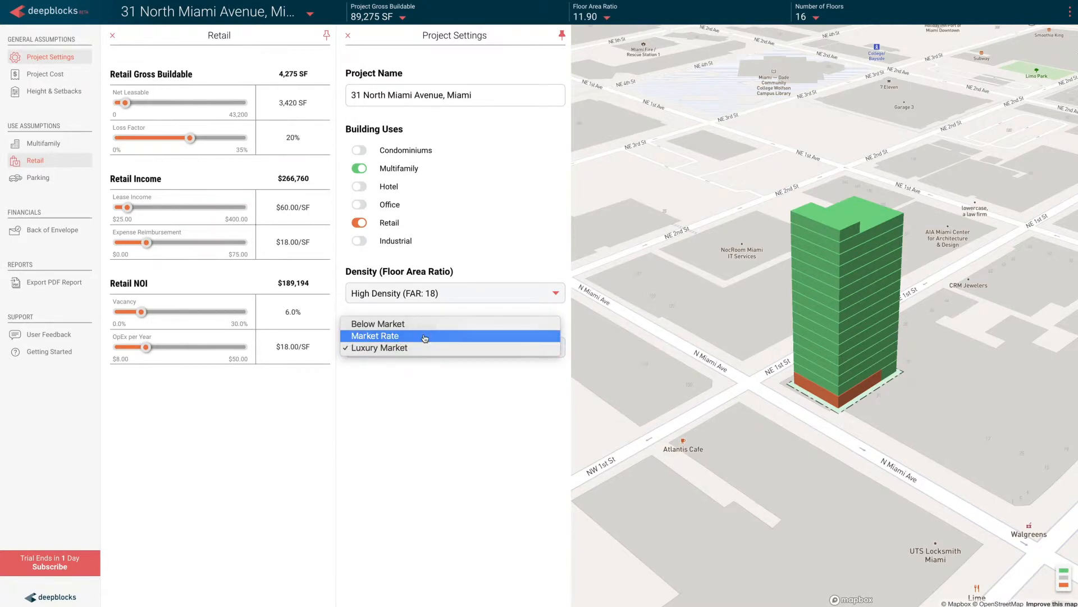
left_click(424, 337)
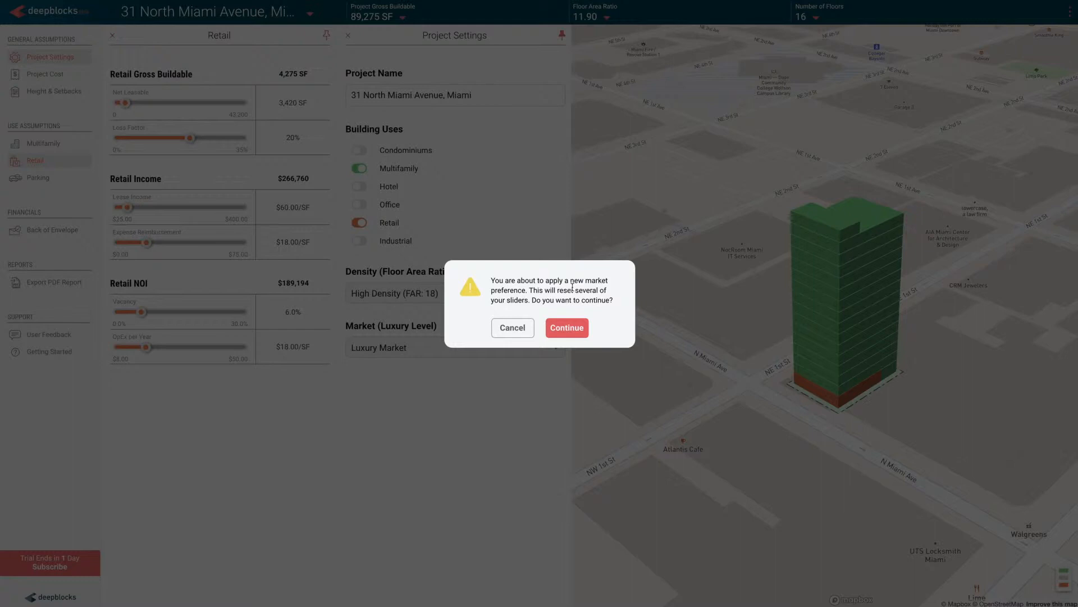
left_click(569, 328)
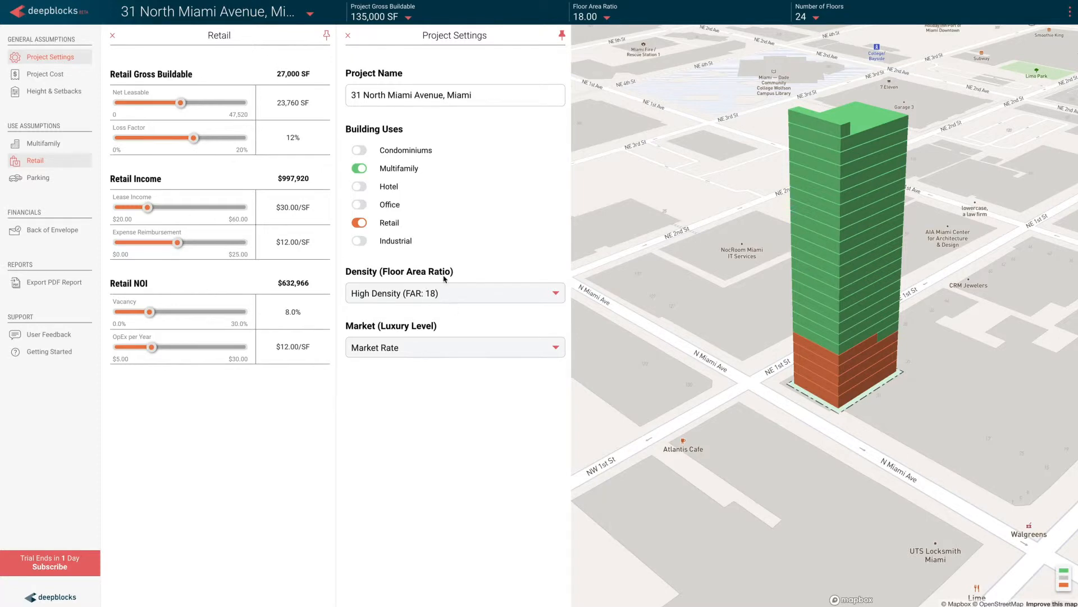
left_click(113, 36)
left_click(113, 36)
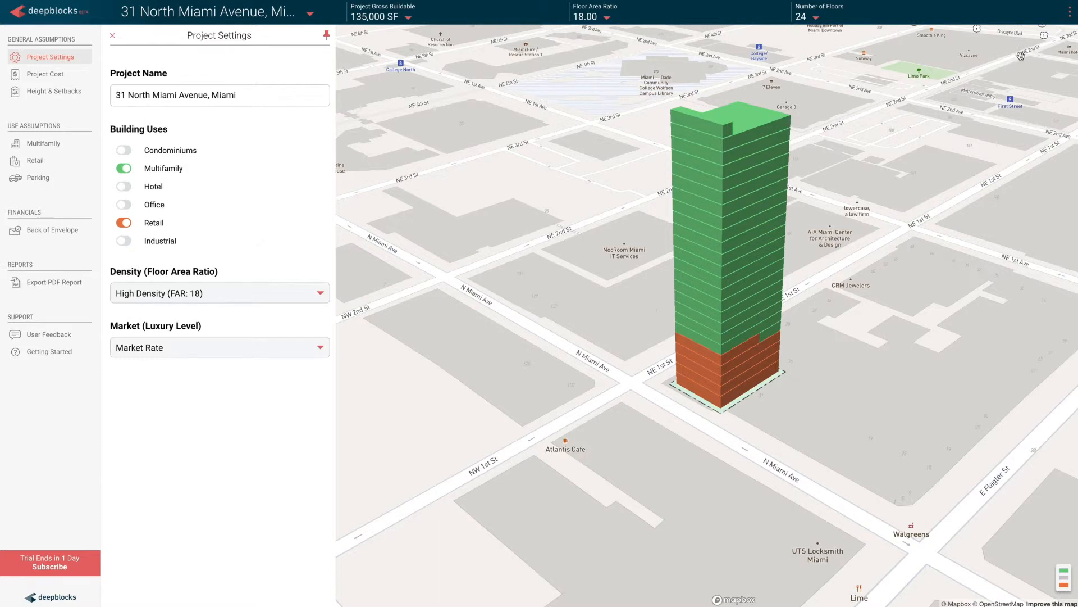
Step: Copy the project, replacing "Copy of" in the new project's name with "Option 2 -"
left_click(1070, 12)
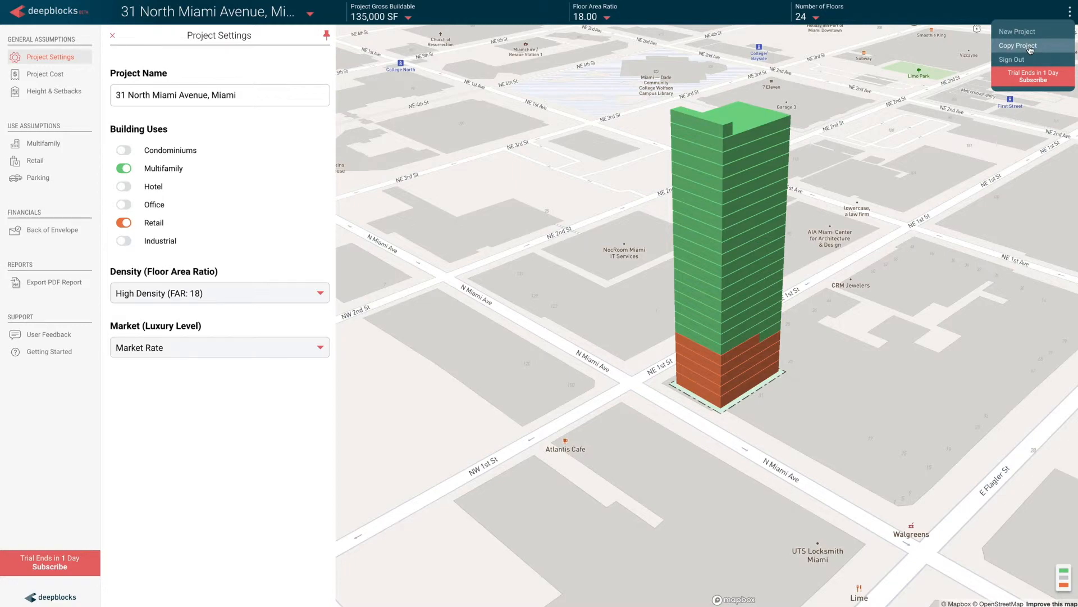
left_click(1031, 50)
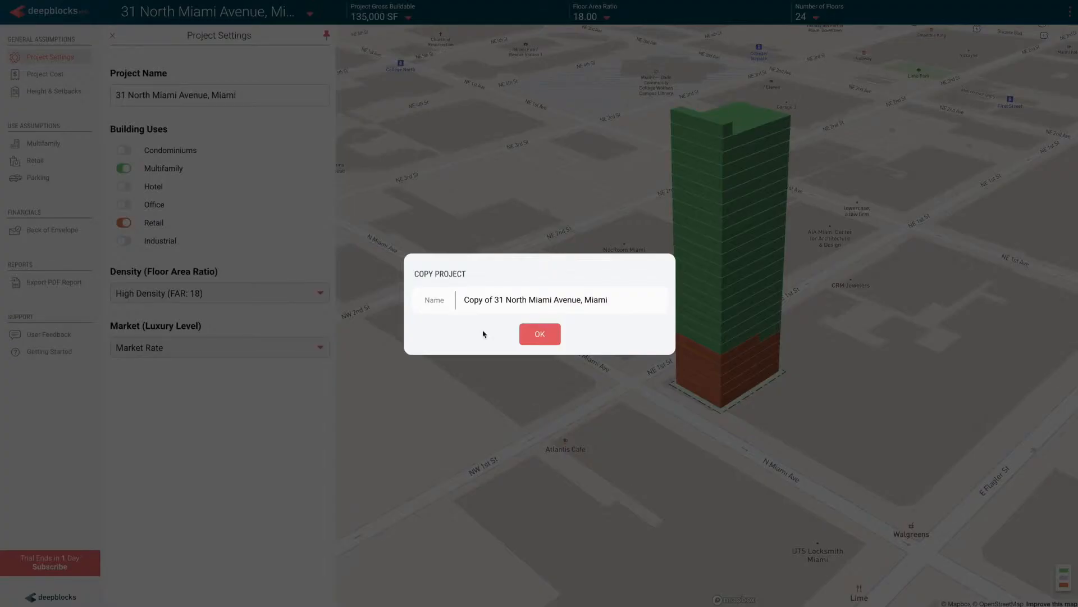
left_click_drag(494, 298, 447, 303)
type("Option")
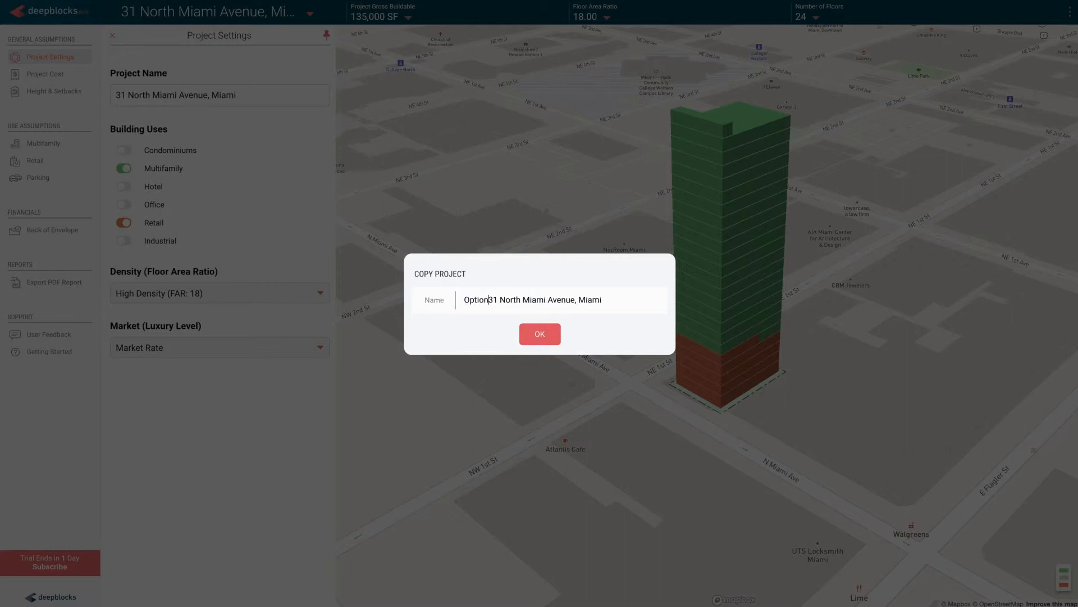
type(" 2 -")
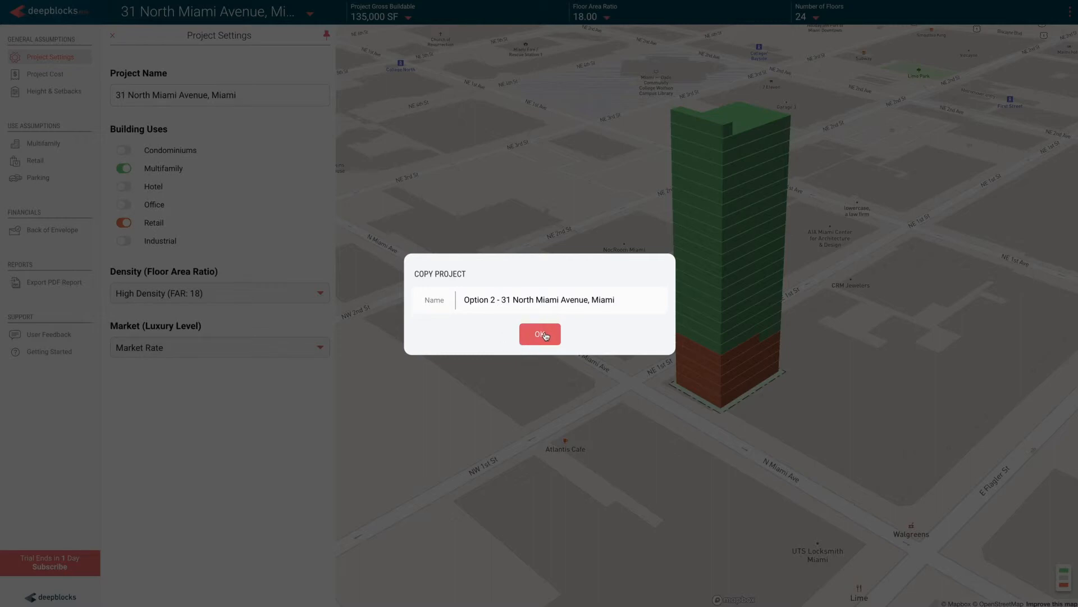
left_click(542, 334)
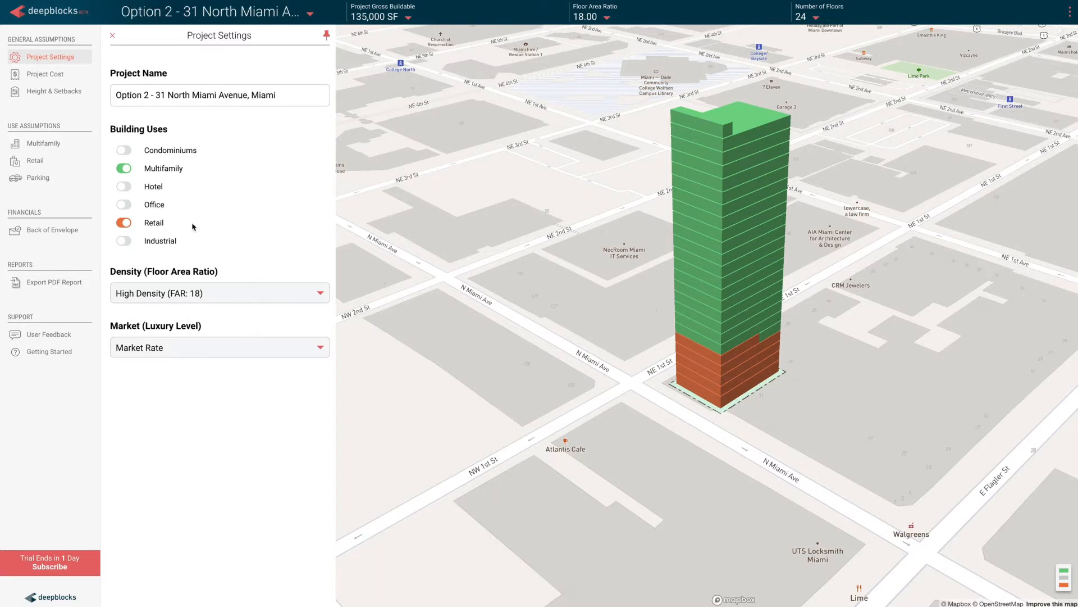
Step: Enable the Office building use in the copied project, and choose a non-Option project with the same address from the saved projects
left_click(122, 206)
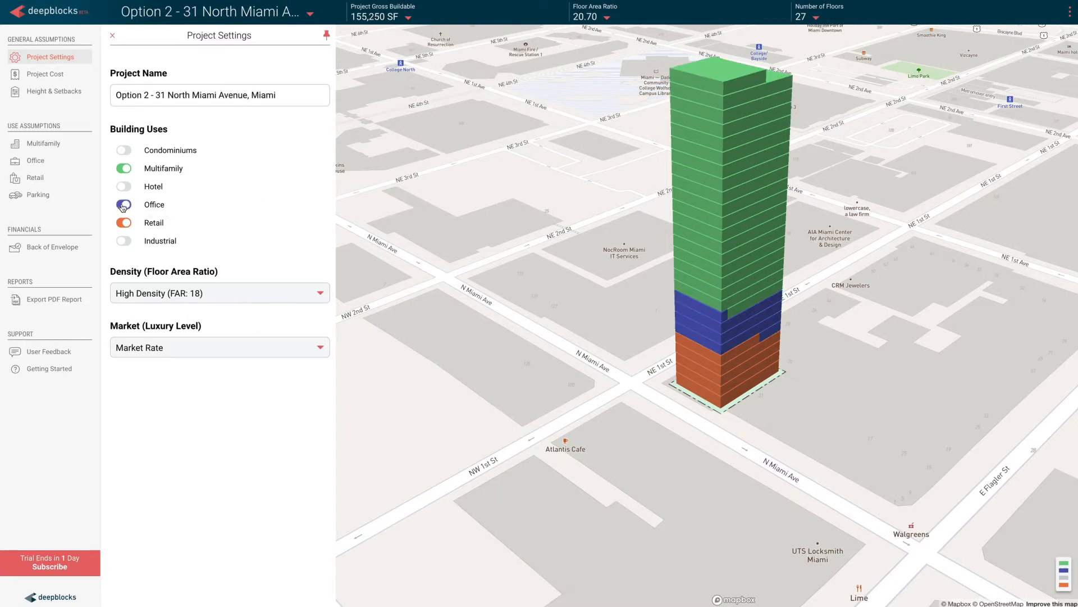
left_click(310, 13)
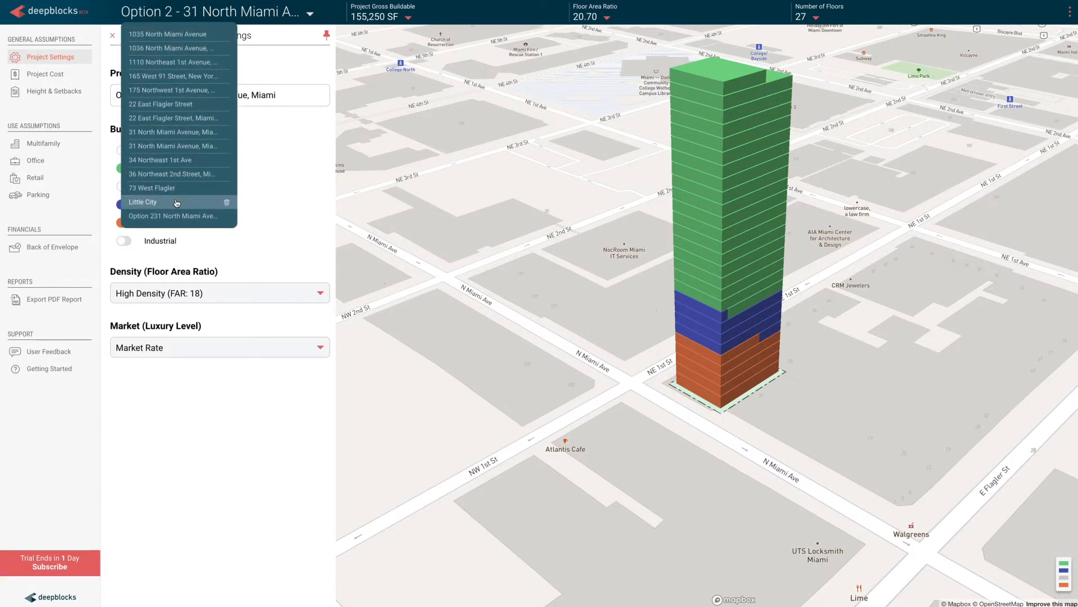
left_click(181, 133)
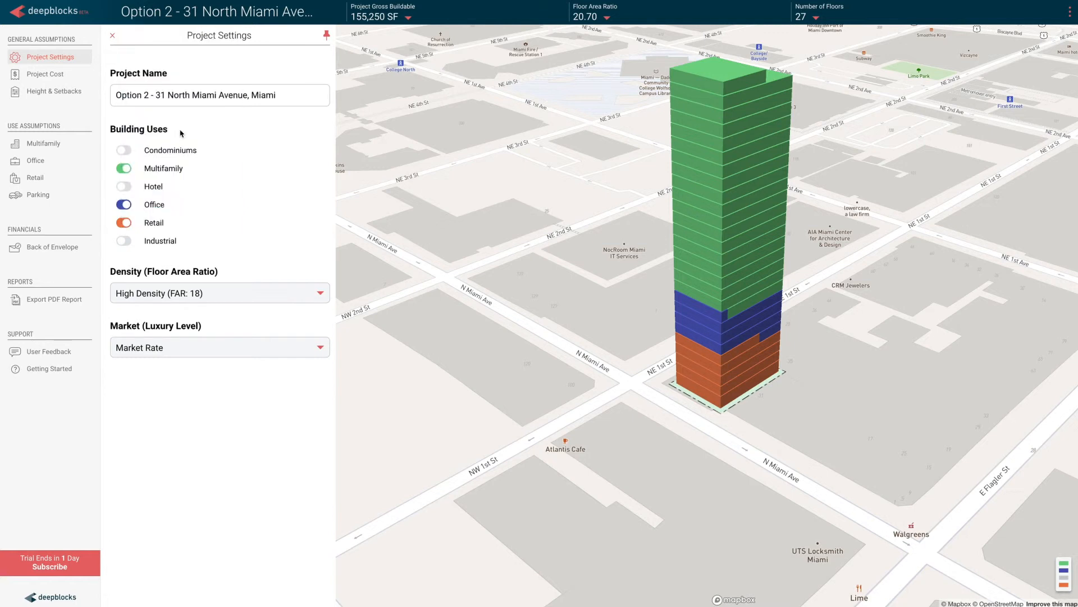